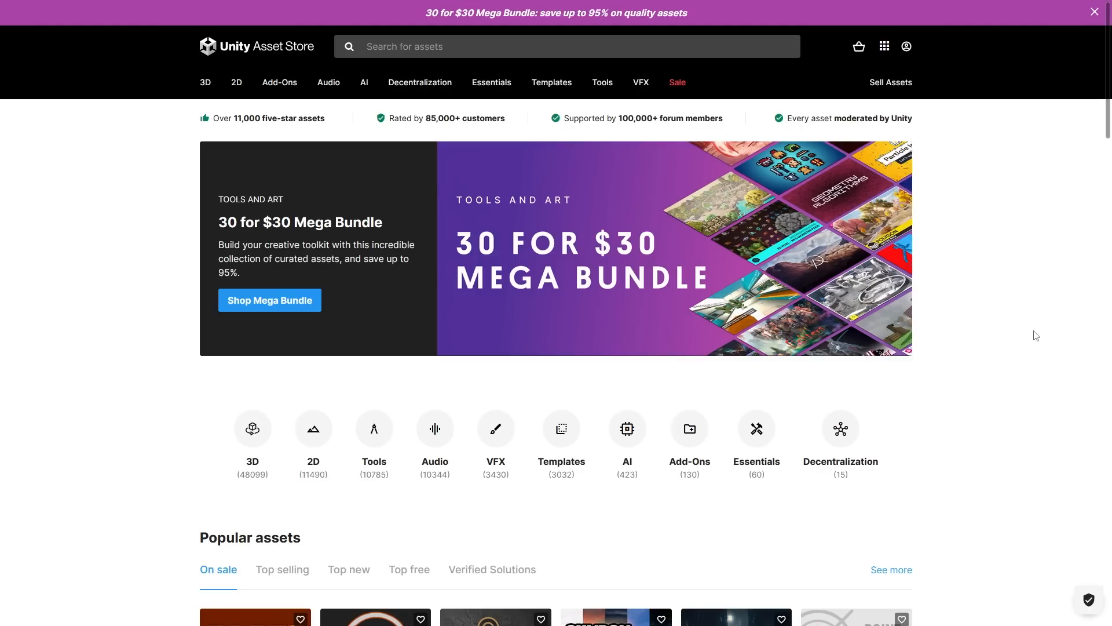
pyautogui.scroll(-1, 995, 372)
pyautogui.scroll(-2, 995, 373)
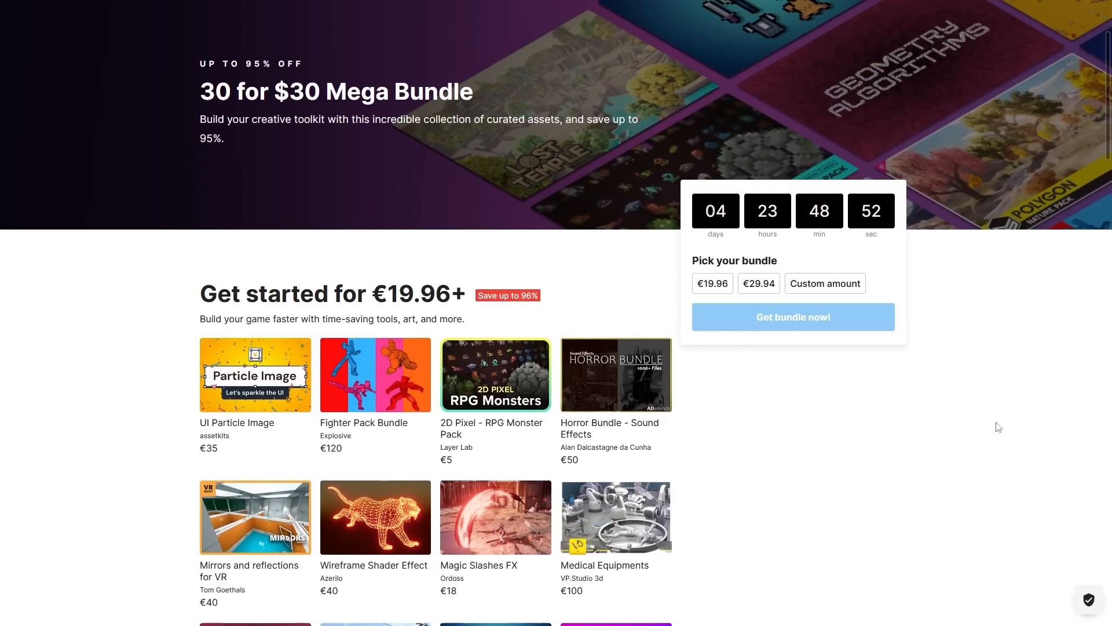
pyautogui.scroll(-2, 522, 347)
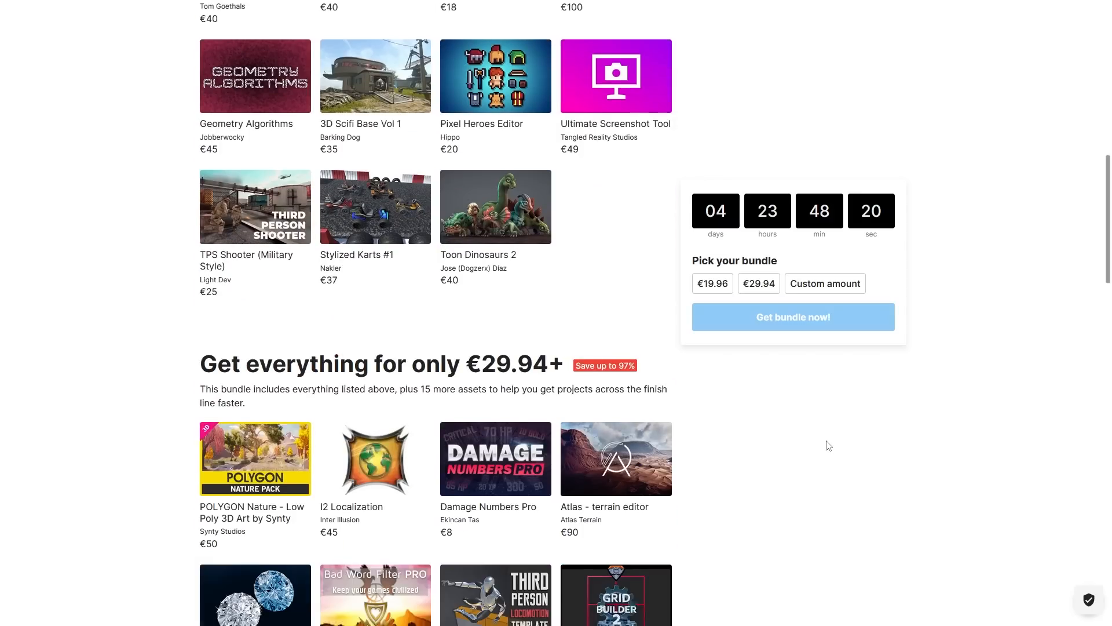
pyautogui.scroll(-5, 818, 492)
pyautogui.scroll(-3, 817, 452)
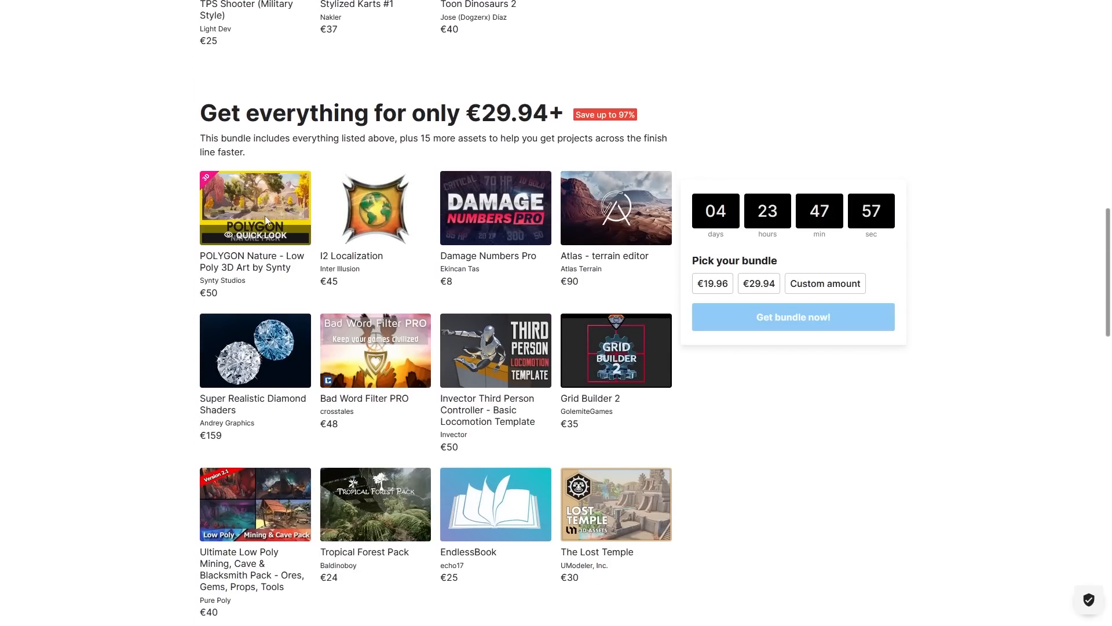
# Step: Preview the low poly mining and cave pack in Quick Look and view its fourth gallery image
pyautogui.click(376, 356)
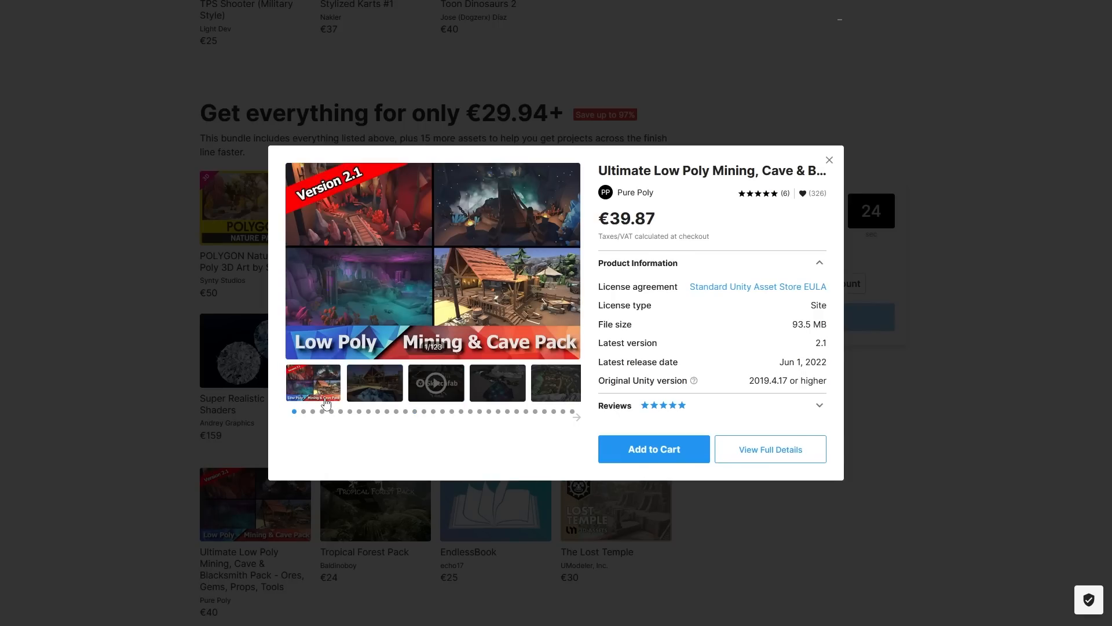
pyautogui.click(508, 389)
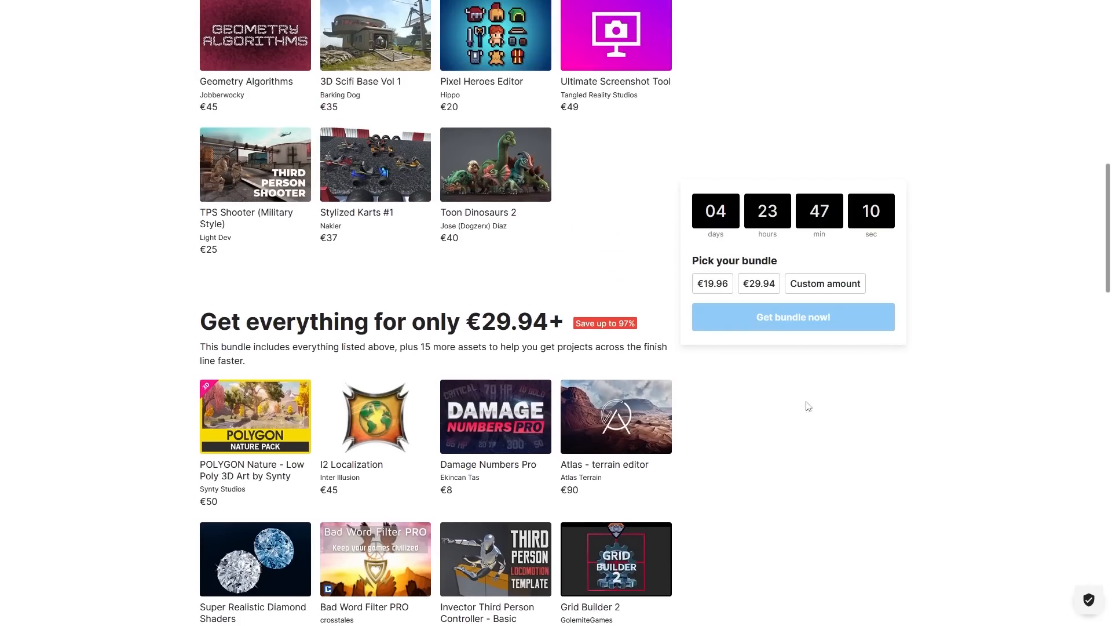
pyautogui.scroll(-2, 870, 509)
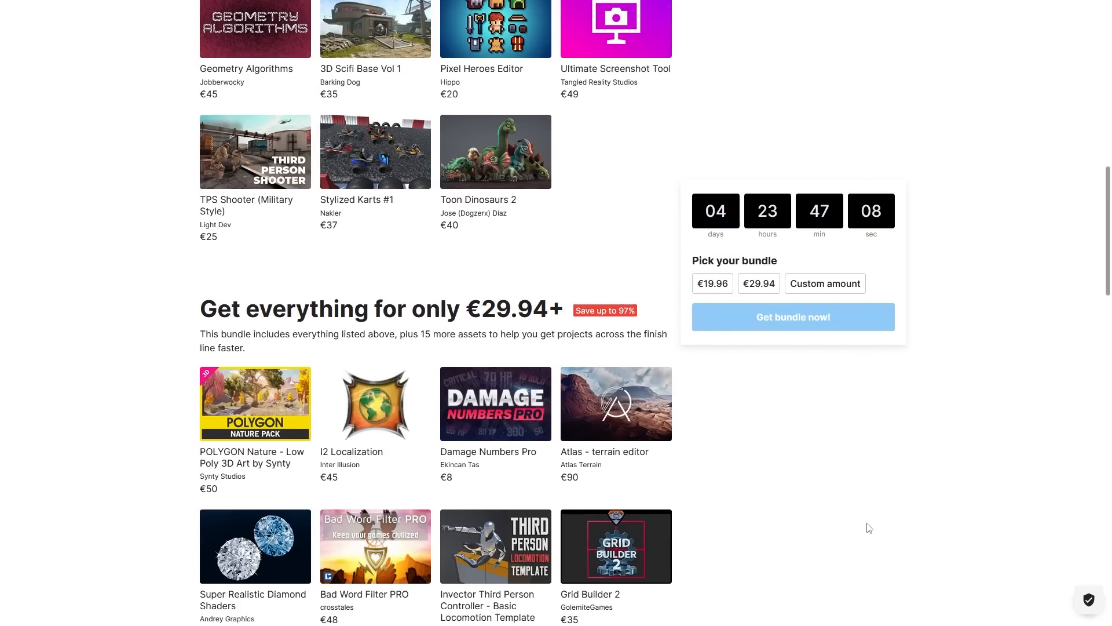
pyautogui.scroll(-3, 883, 548)
pyautogui.scroll(15, 883, 549)
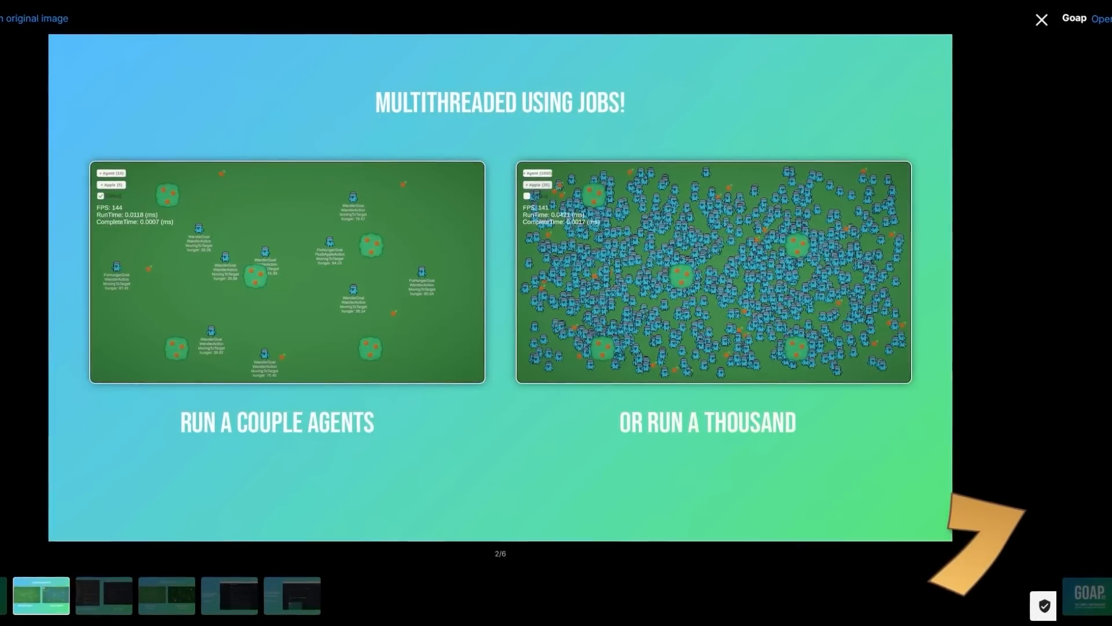
# Step: Browse the GOAP gallery through config files, examples, documentation and open-source slides, ending on Multiple Examples
pyautogui.press('Right')
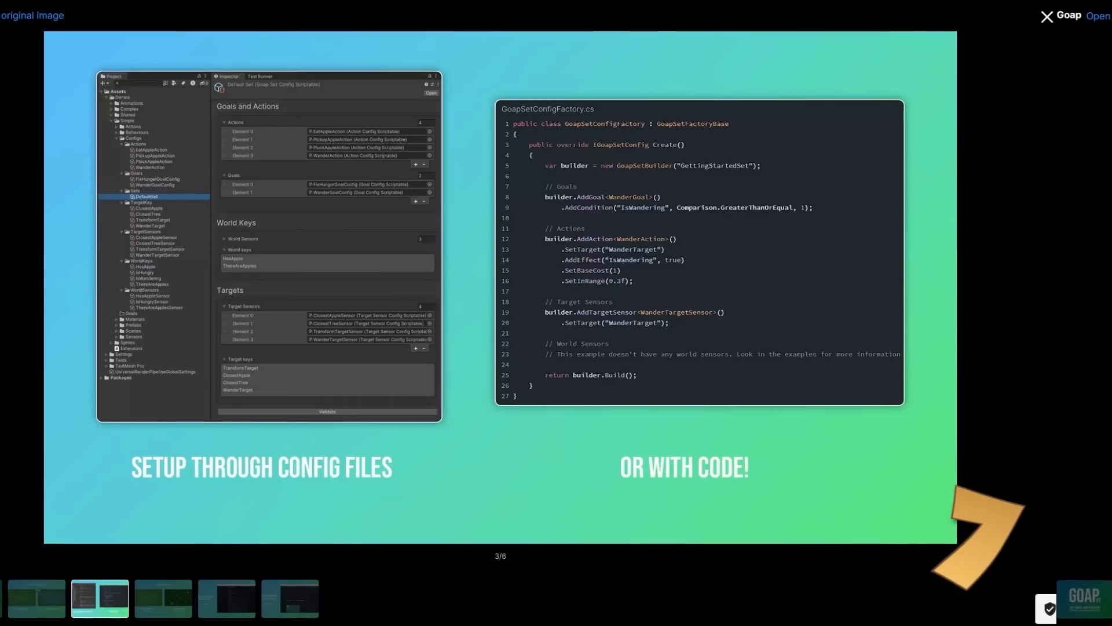
pyautogui.press('Right')
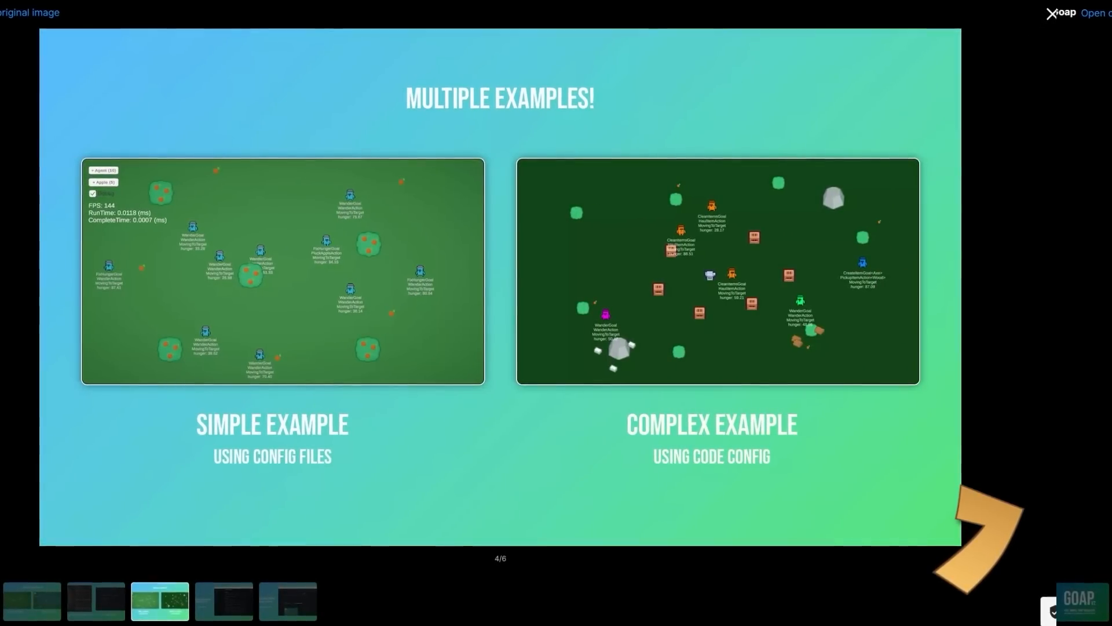
pyautogui.press('Right')
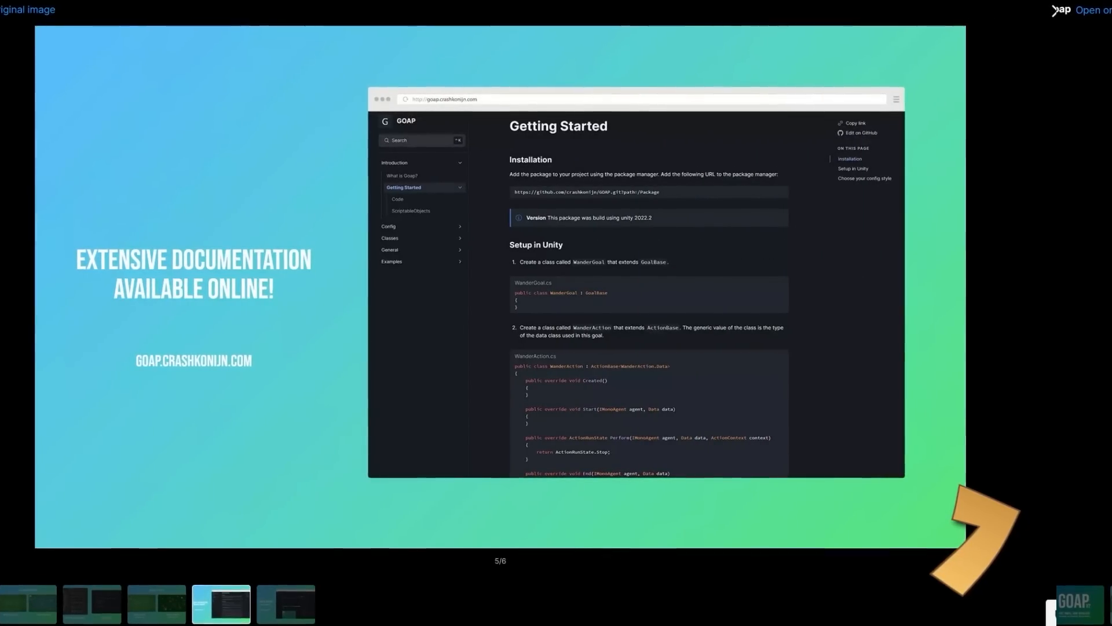
pyautogui.press('Right')
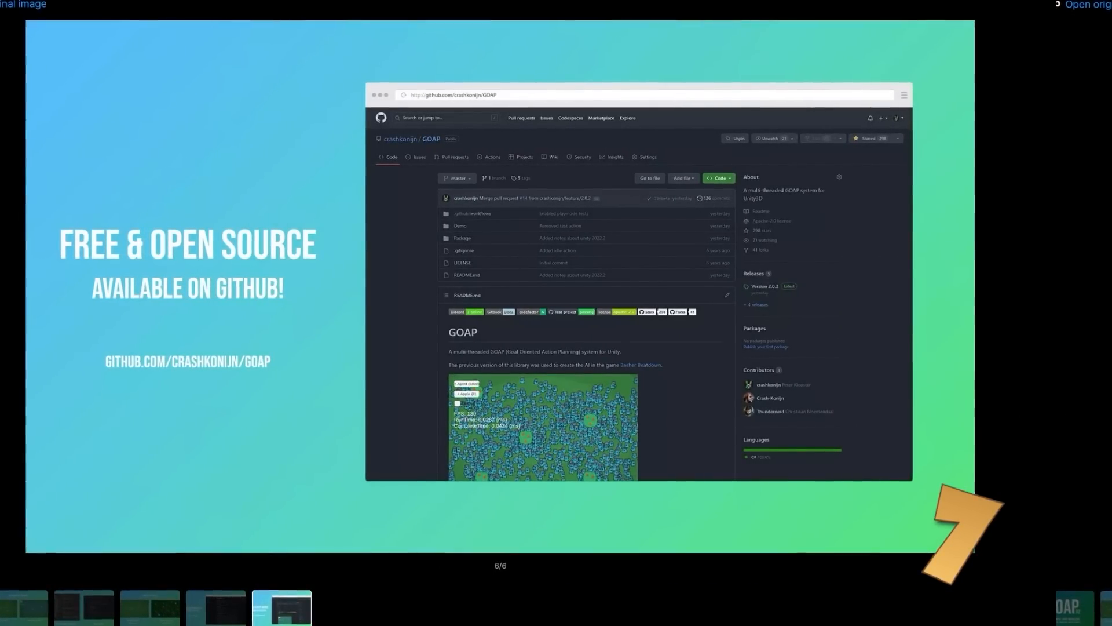
pyautogui.press('Right')
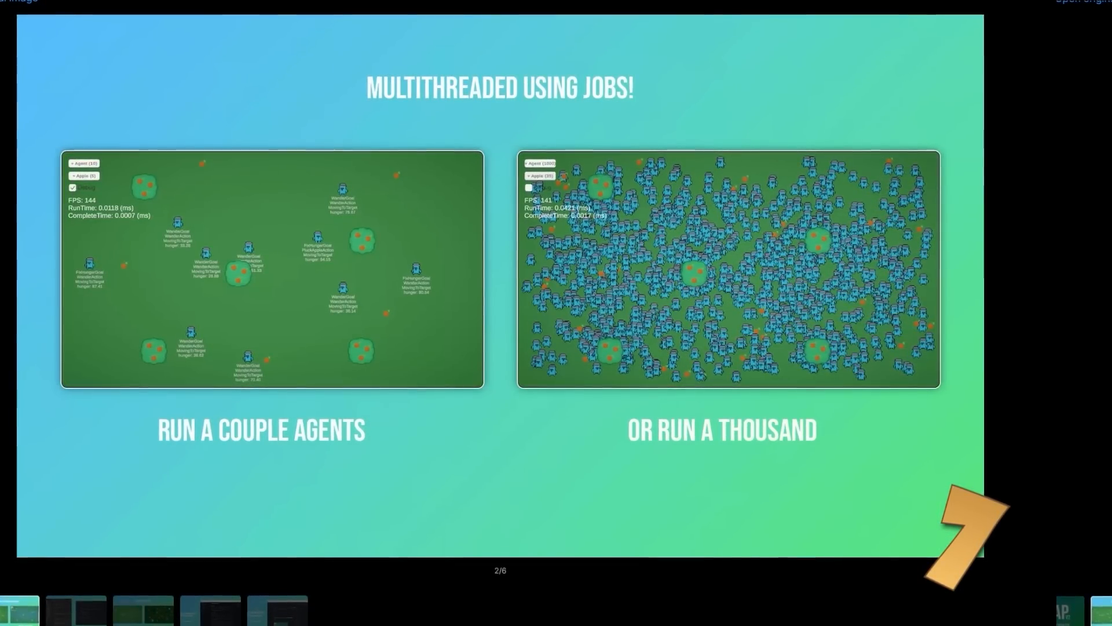
pyautogui.press('Right')
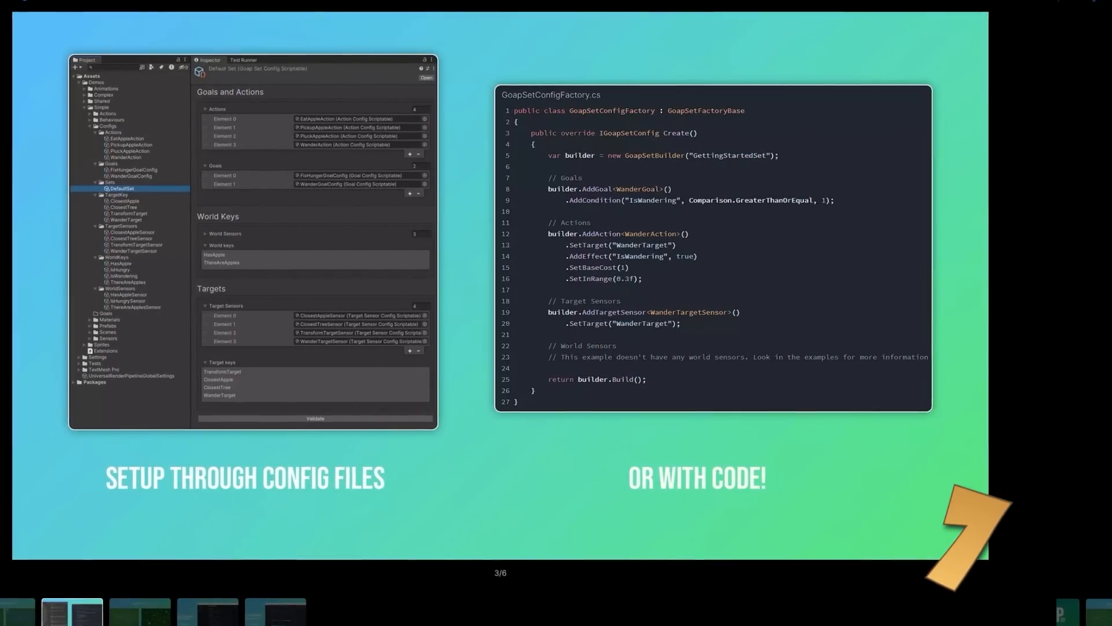
pyautogui.press('Right')
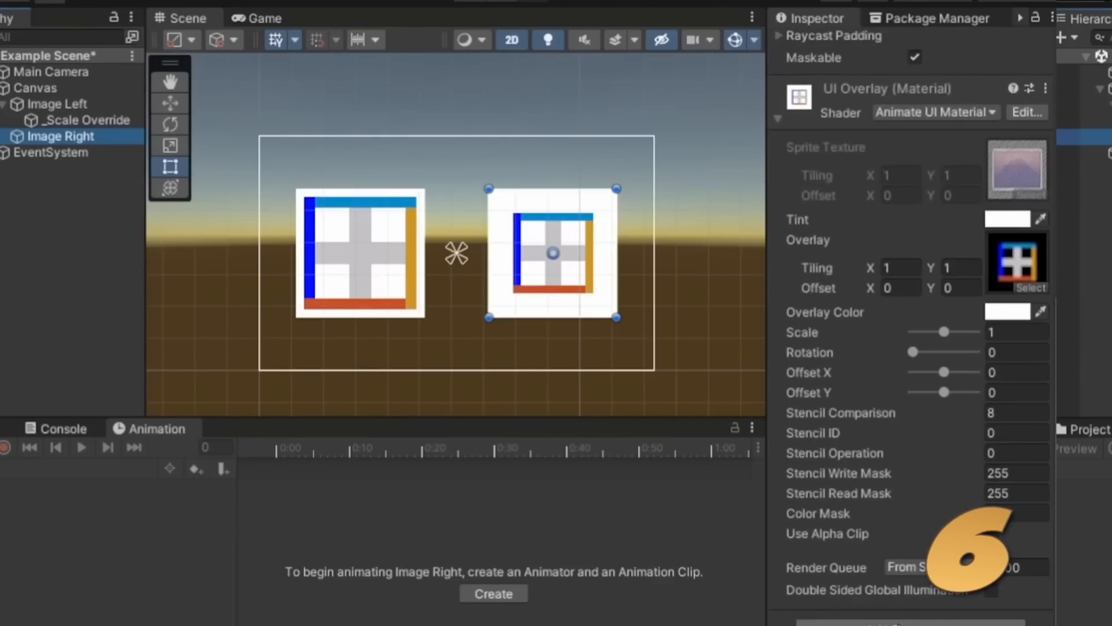
# Step: Add the GraphicMaterialOverride component with a _Scale override and save a new animation clip, replacing the existing file
pyautogui.click(881, 462)
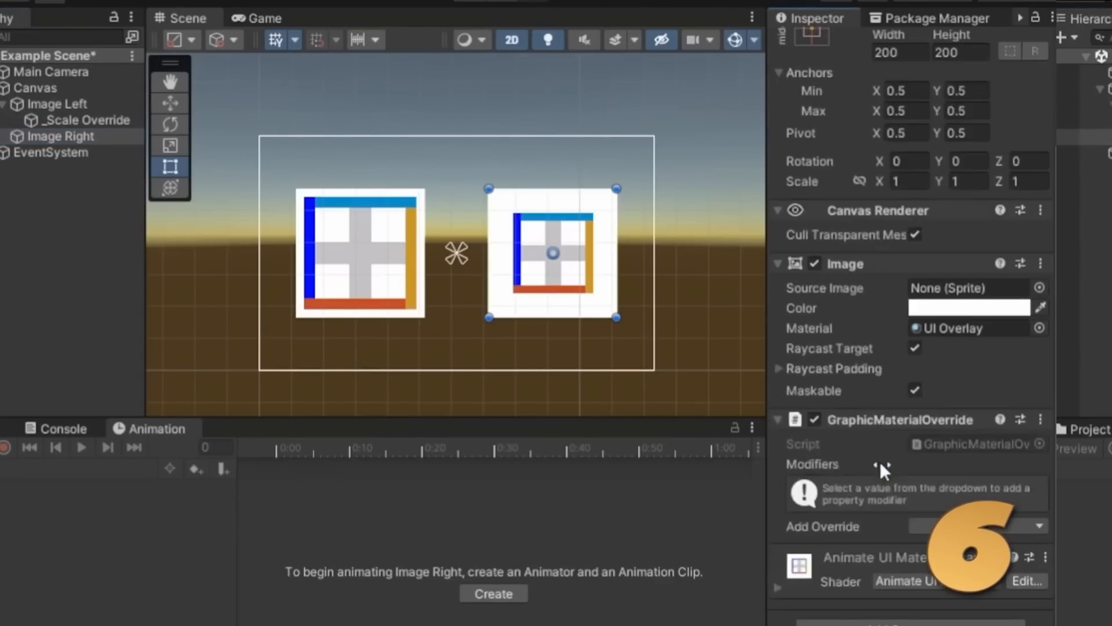
pyautogui.click(978, 526)
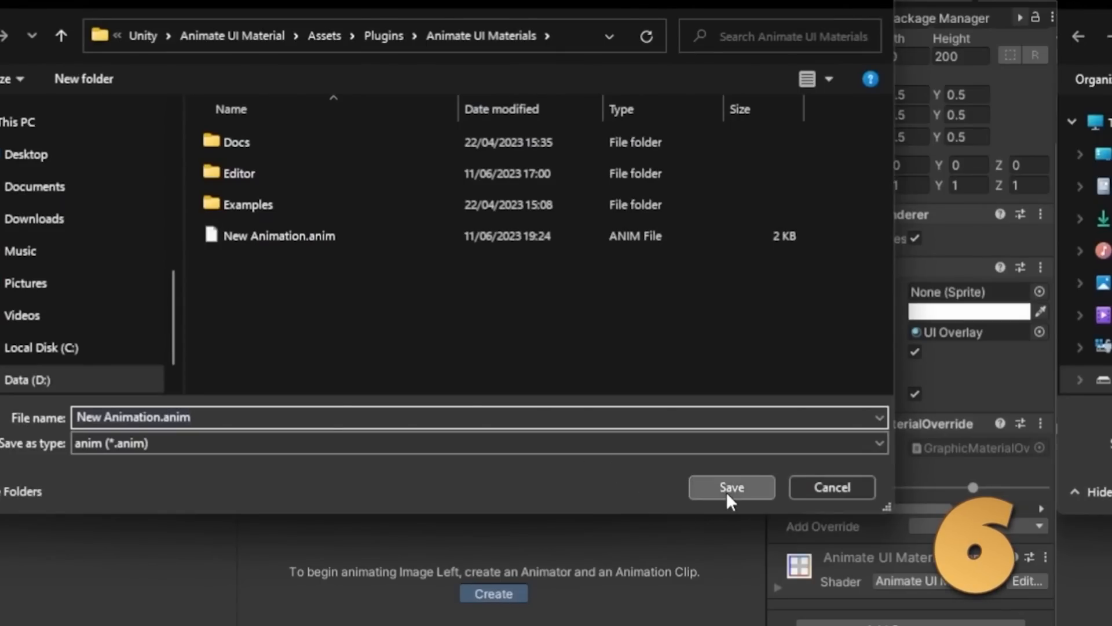
pyautogui.click(726, 491)
pyautogui.click(922, 166)
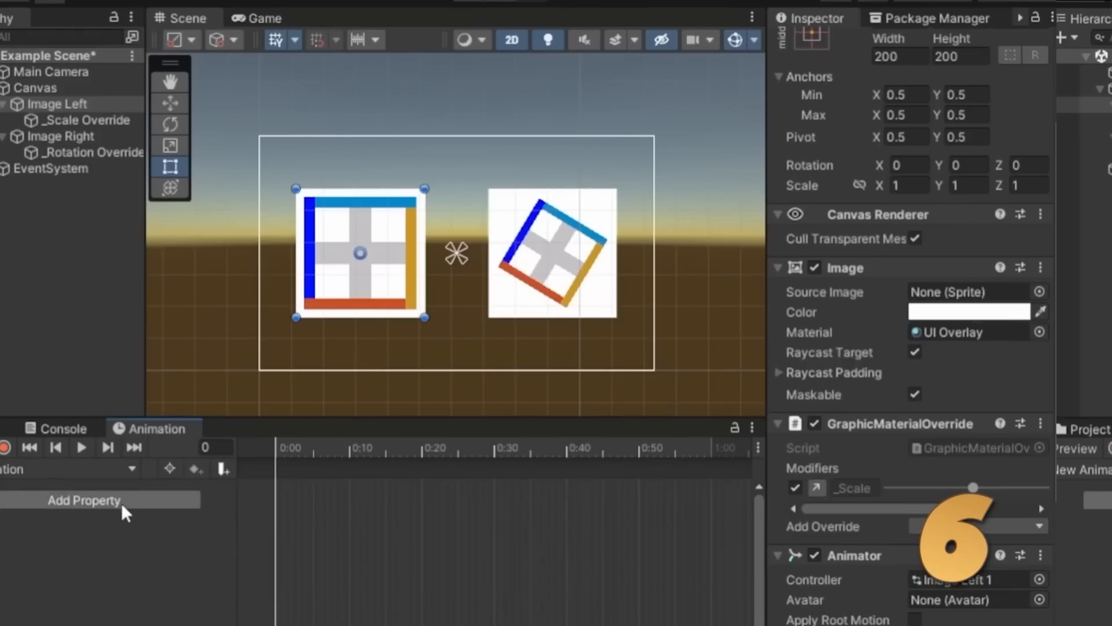
# Step: Animate the _Scale Override's GraphicPropertyOverrideRange Property Value in the new clip
pyautogui.click(111, 502)
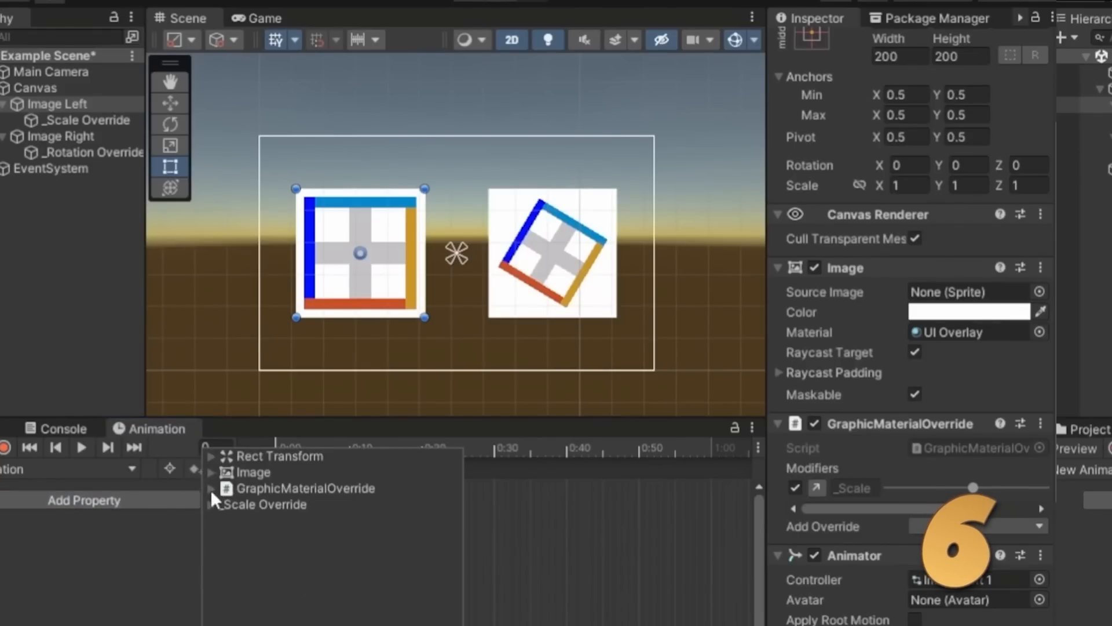
pyautogui.click(209, 504)
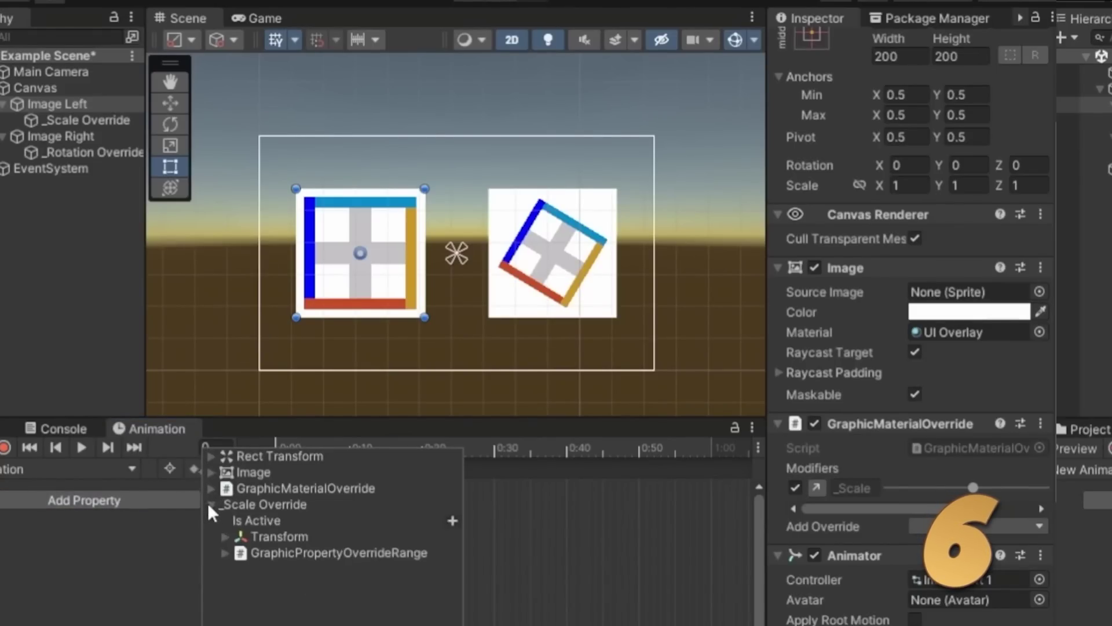
pyautogui.click(227, 554)
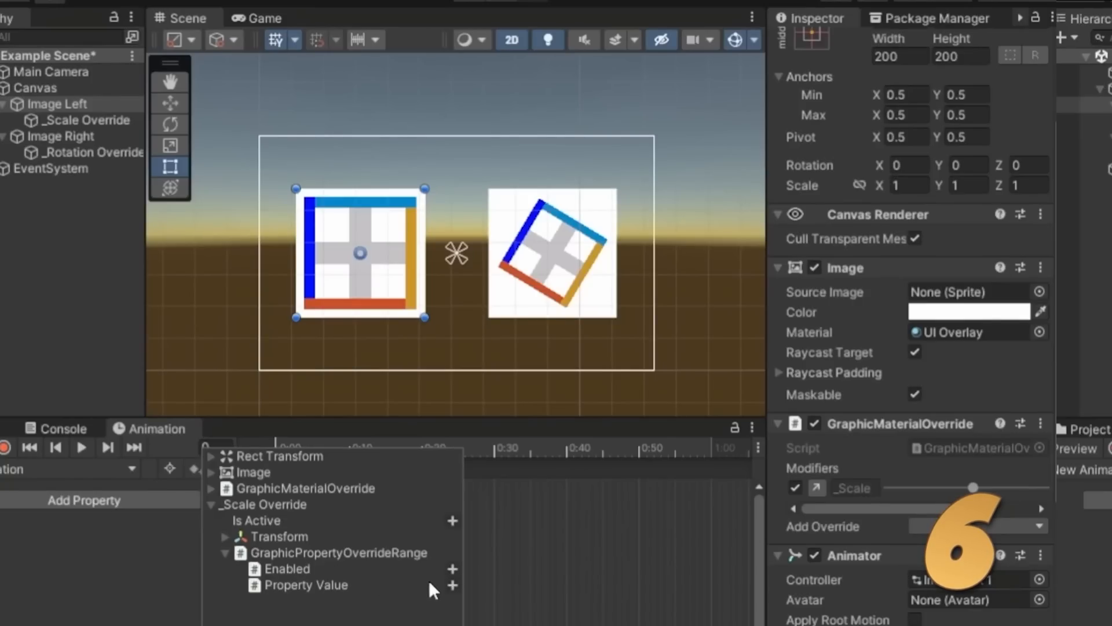
pyautogui.click(452, 585)
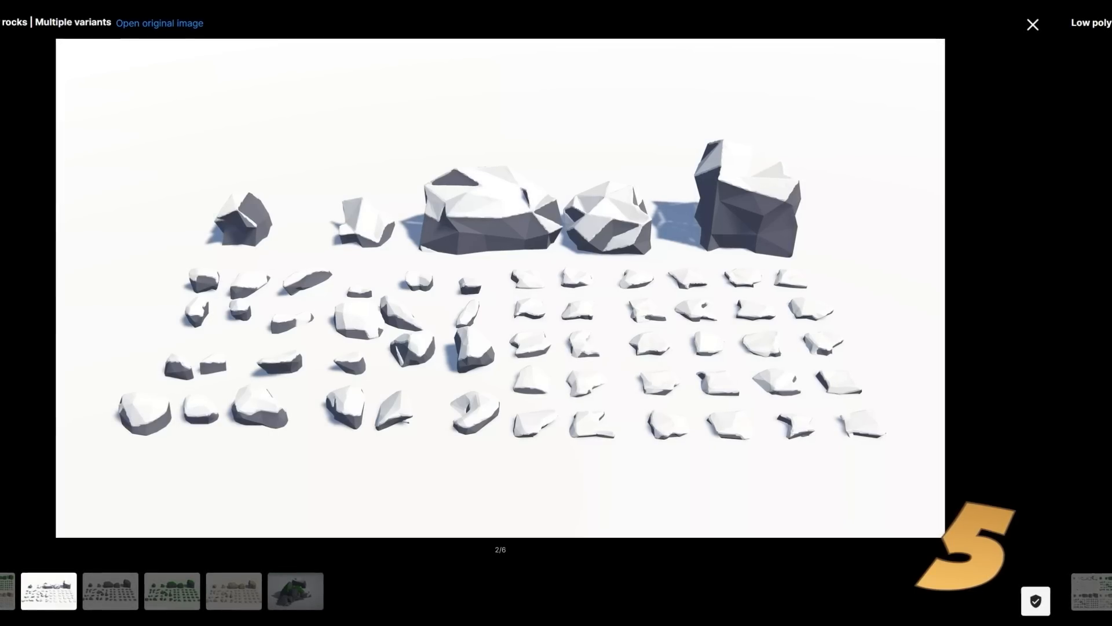
# Step: Browse the low poly rocks gallery through the grey, green mossy, tan and rock pile images
pyautogui.press('Right')
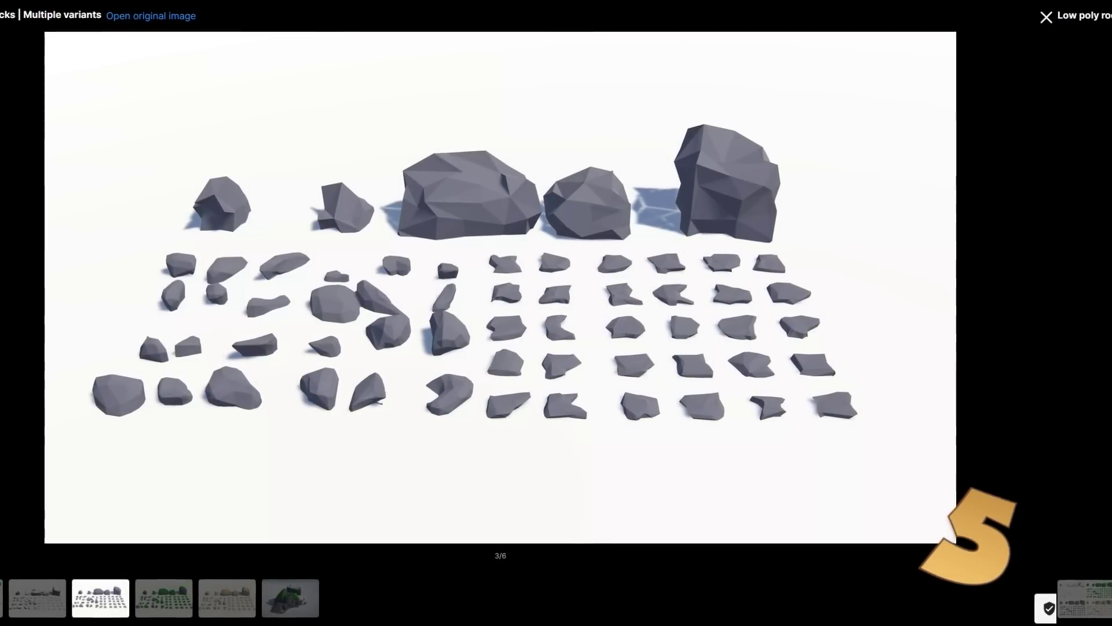
pyautogui.press('Right')
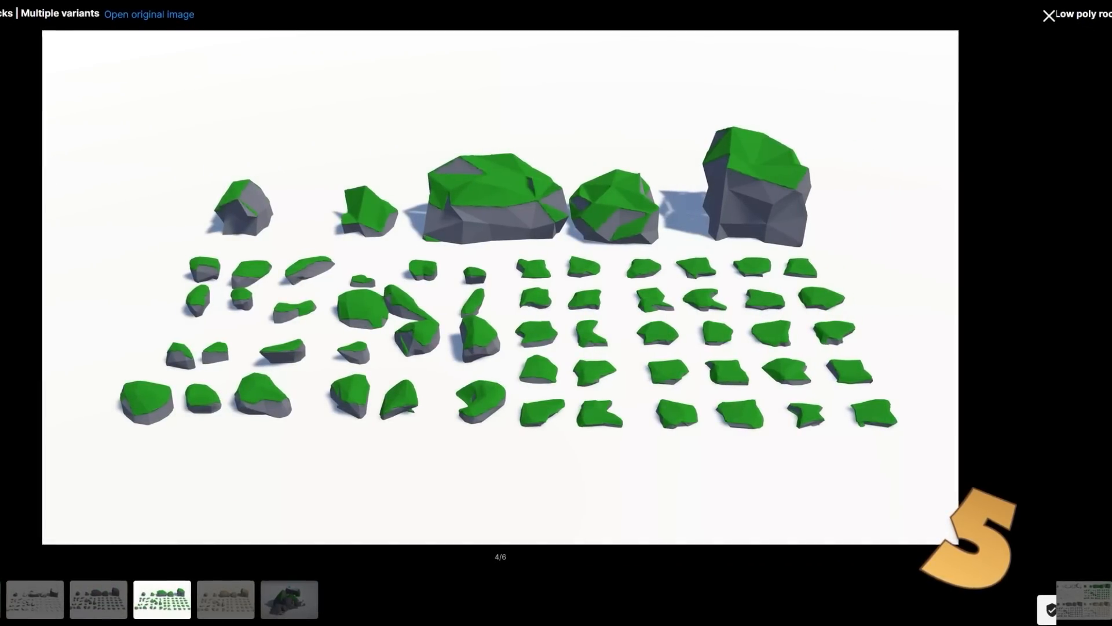
pyautogui.press('Right')
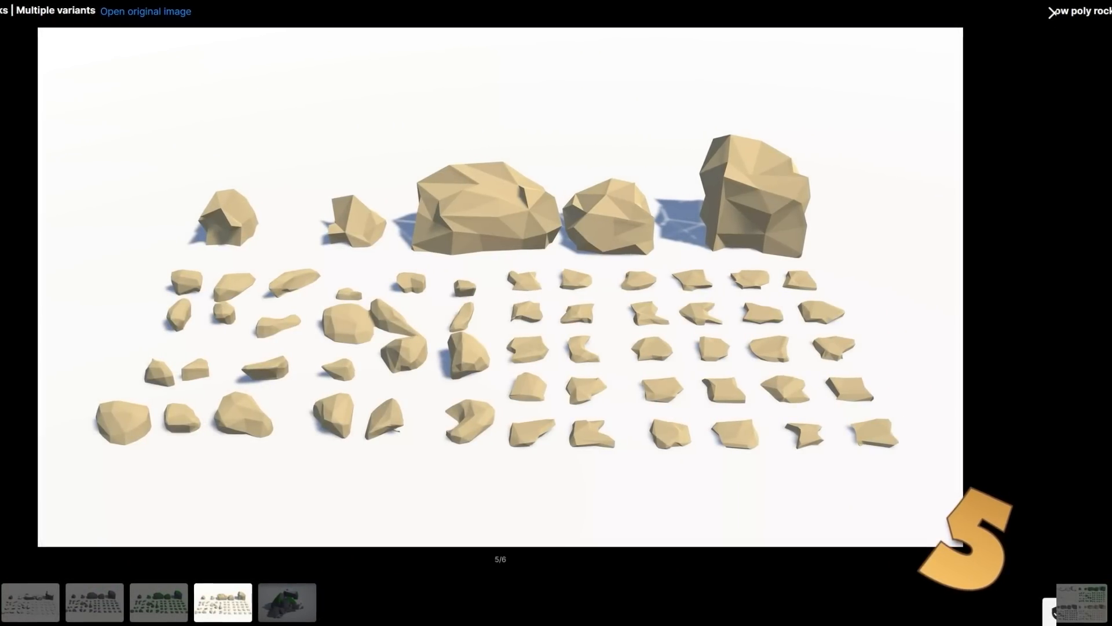
pyautogui.press('Right')
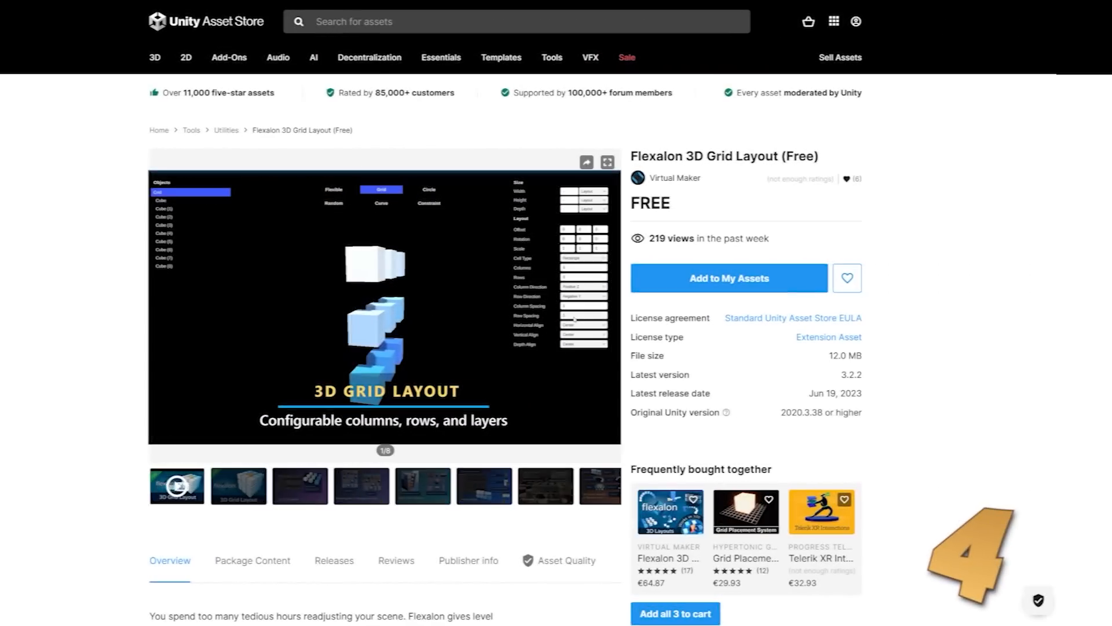